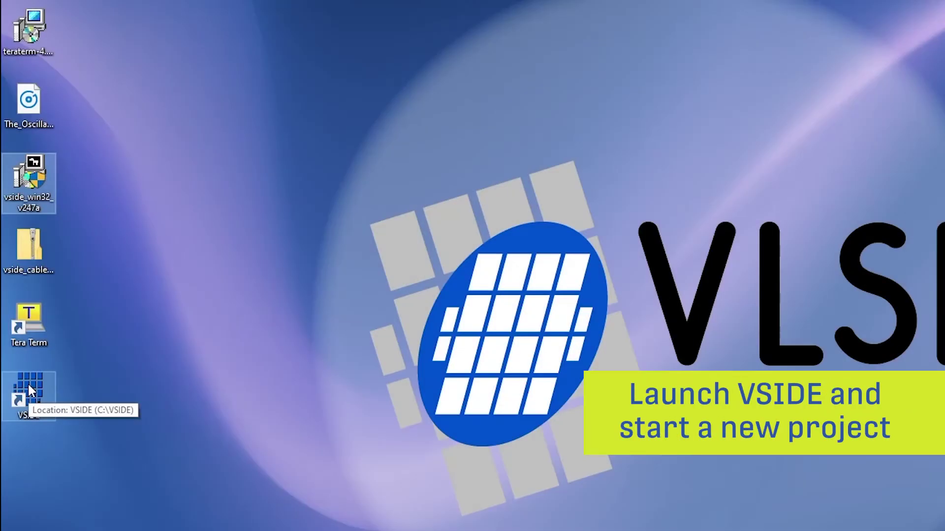
Step: Launch VSIDE and start a new project and solution
{"action": "double_click", "coordinate": [28, 385]}
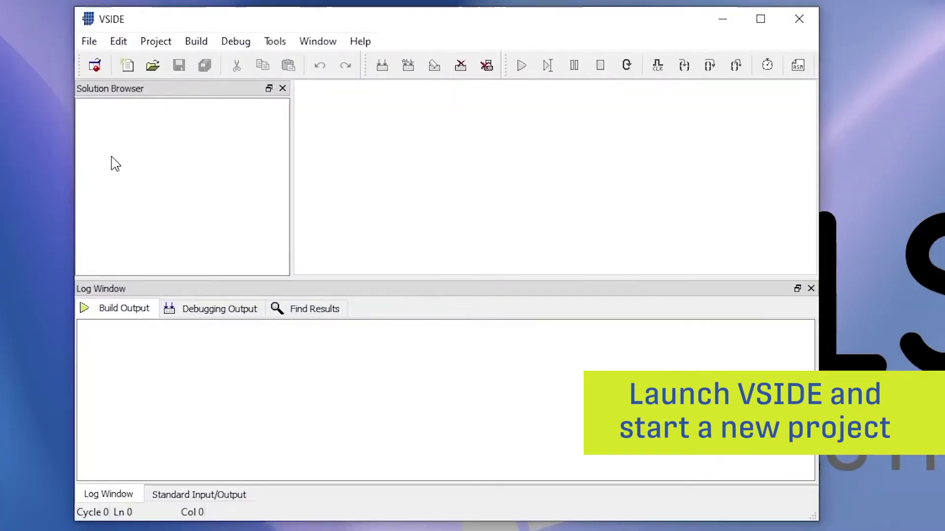
{"action": "left_click", "coordinate": [88, 43]}
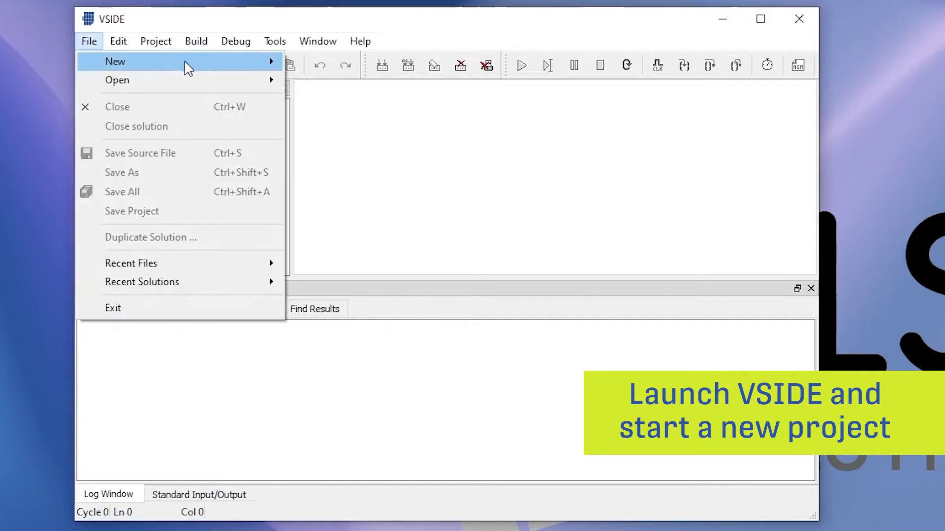
{"action": "mouse_move", "coordinate": [115, 61]}
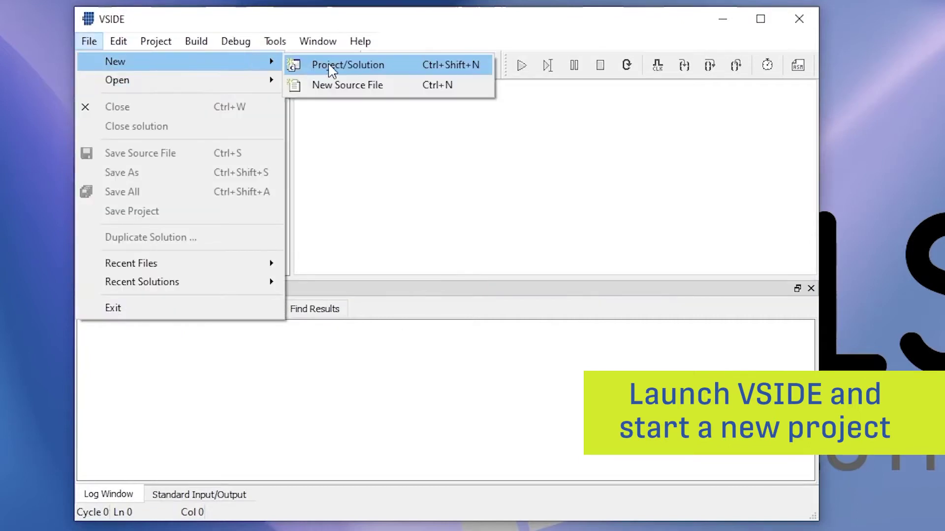
{"action": "left_click", "coordinate": [330, 71]}
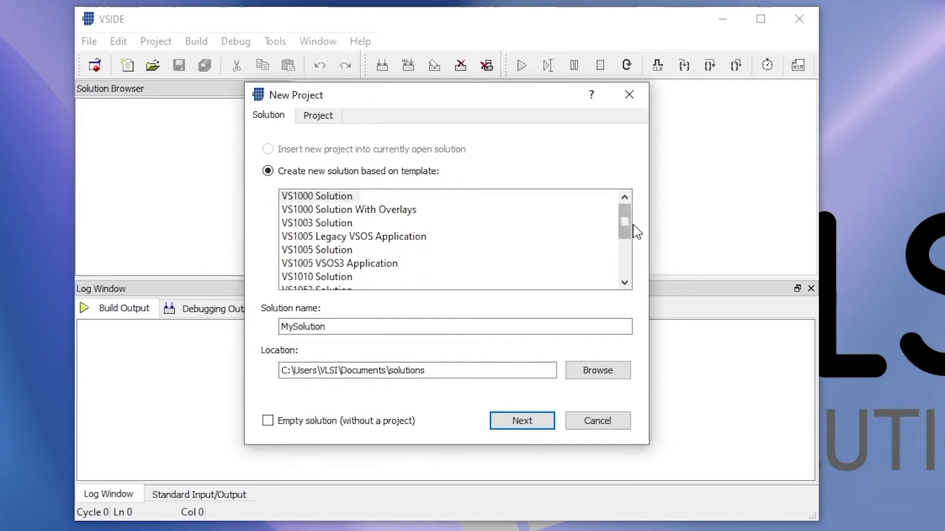
{"action": "left_click_drag", "start_coordinate": [628, 230], "coordinate": [628, 247]}
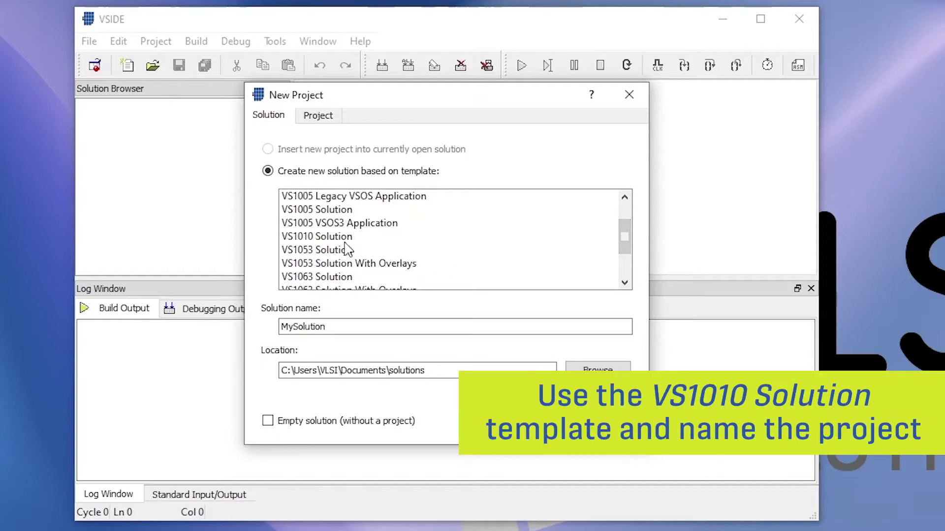
Step: Choose the VS1010 Solution template and replace the default MySolution name with helllo
{"action": "left_click", "coordinate": [327, 244]}
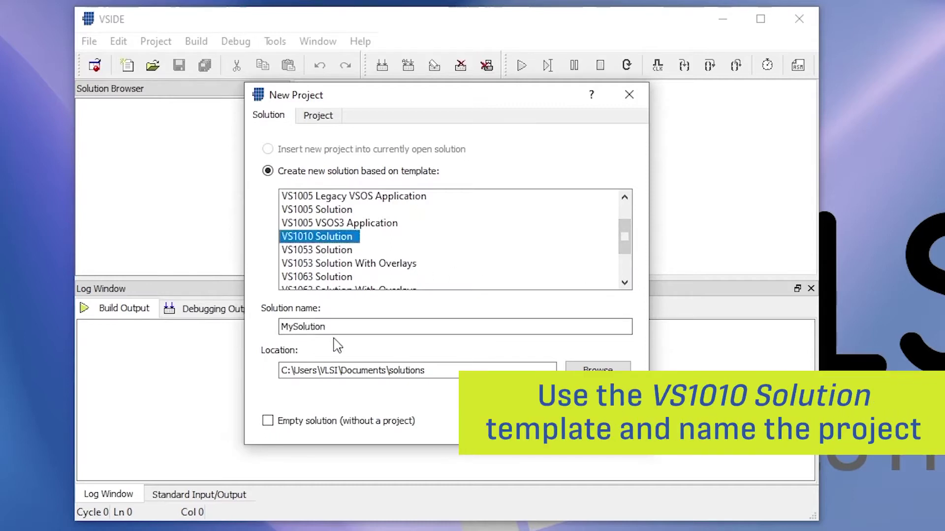
{"action": "left_click", "coordinate": [342, 325]}
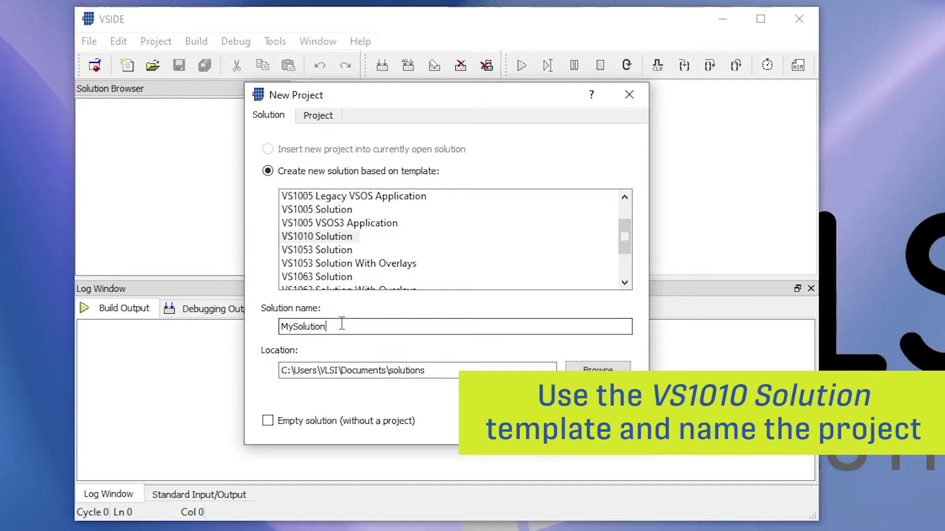
{"action": "left_click_drag", "start_coordinate": [342, 325], "coordinate": [263, 330]}
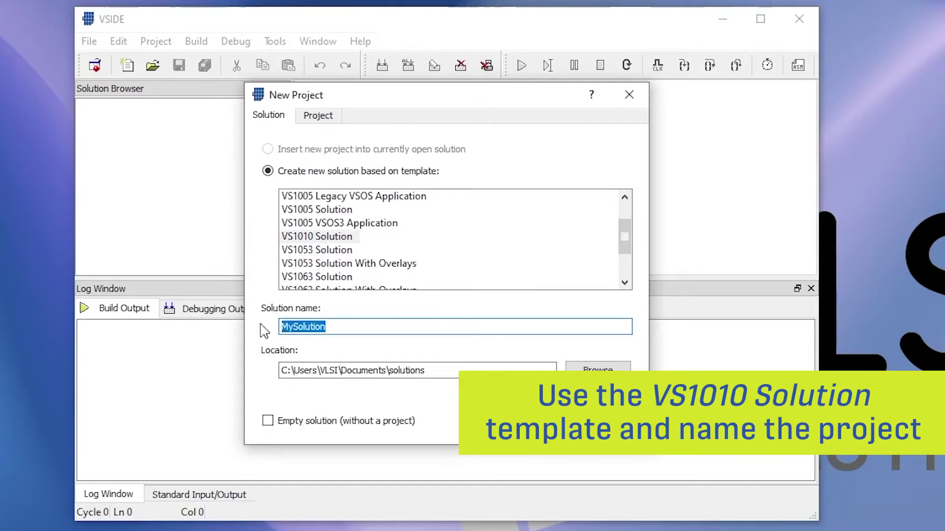
{"action": "type", "text": "helllo"}
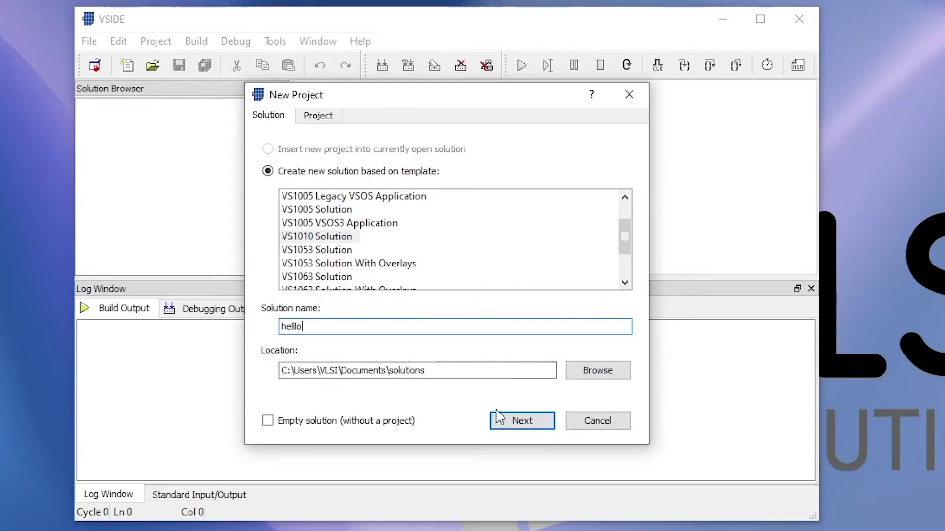
Step: Create the helllo project from the VS1010D Romspecific VSOS Hello World template
{"action": "left_click", "coordinate": [521, 423]}
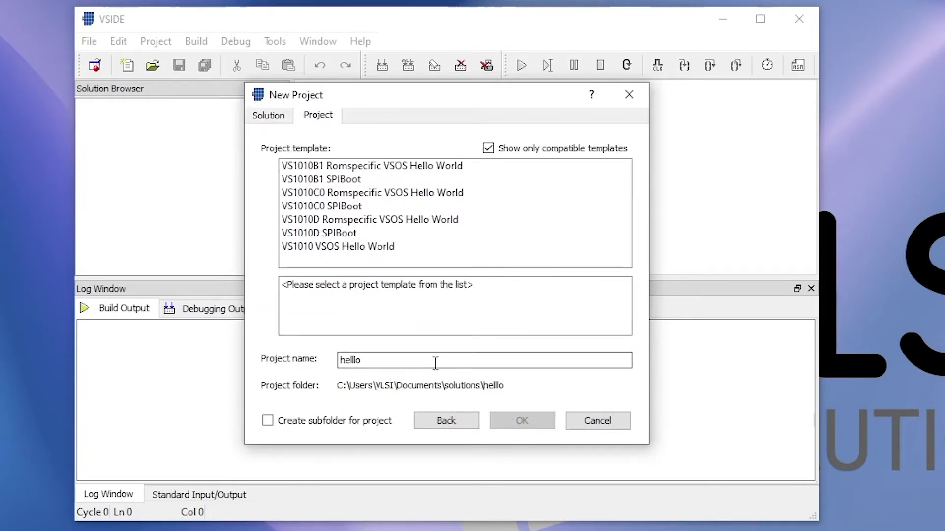
{"action": "left_click", "coordinate": [426, 223]}
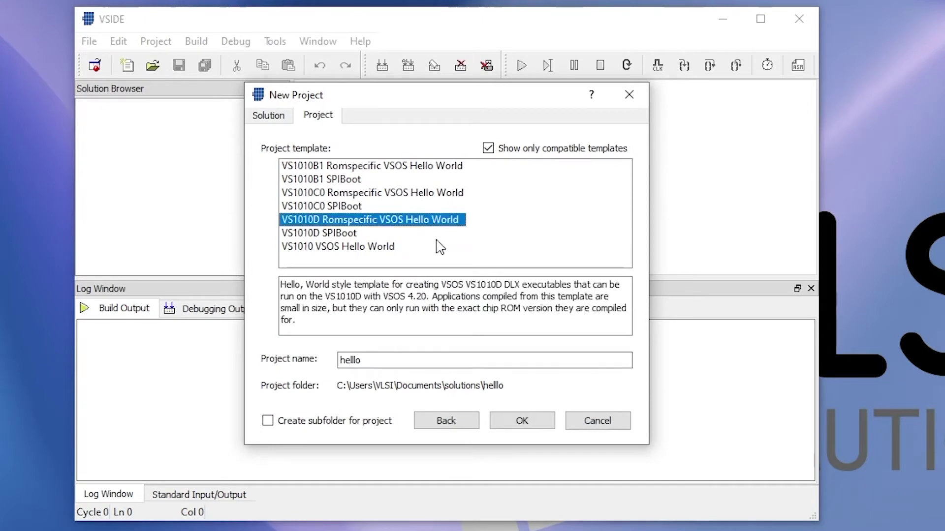
{"action": "left_click", "coordinate": [522, 423]}
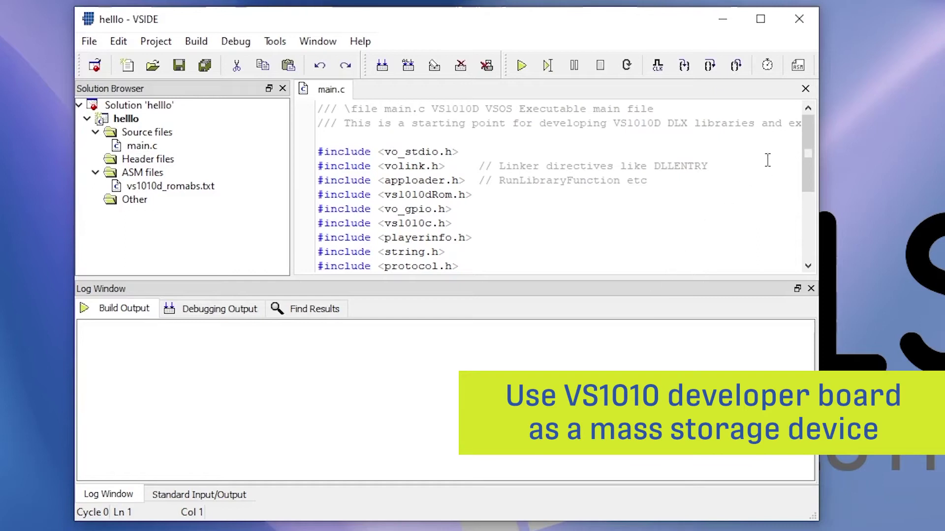
Step: Maximize VSIDE and set VS1010_DEV (D:) as the helllo project's target drive
{"action": "left_click", "coordinate": [761, 18]}
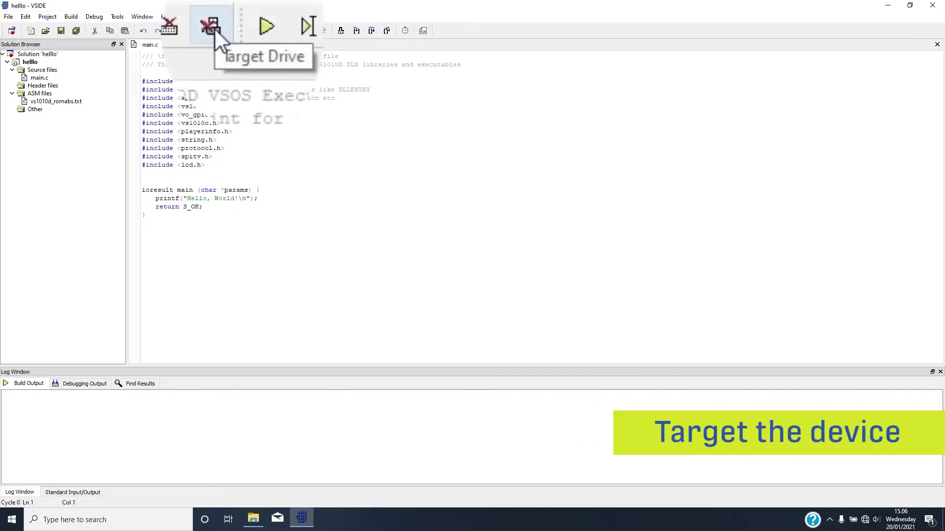
{"action": "left_click", "coordinate": [211, 27]}
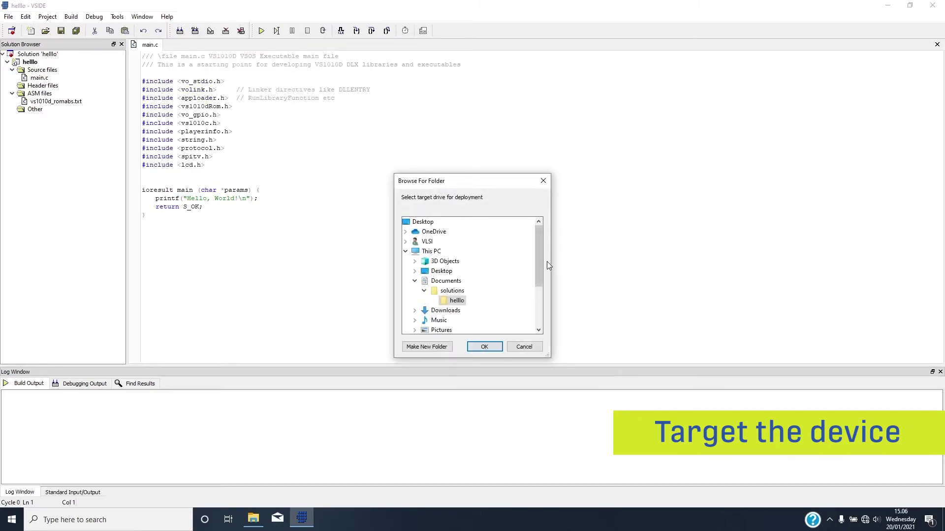
{"action": "left_click_drag", "start_coordinate": [539, 255], "coordinate": [513, 293]}
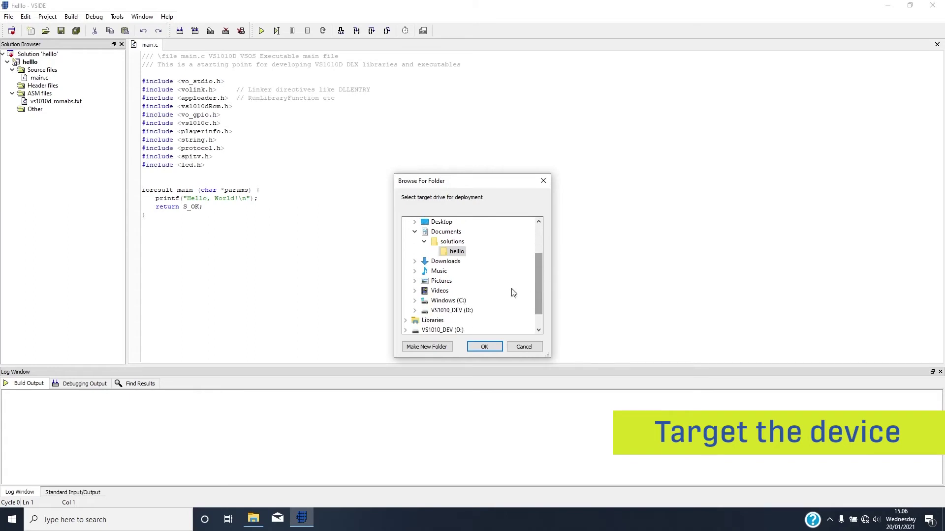
{"action": "double_click", "coordinate": [452, 310]}
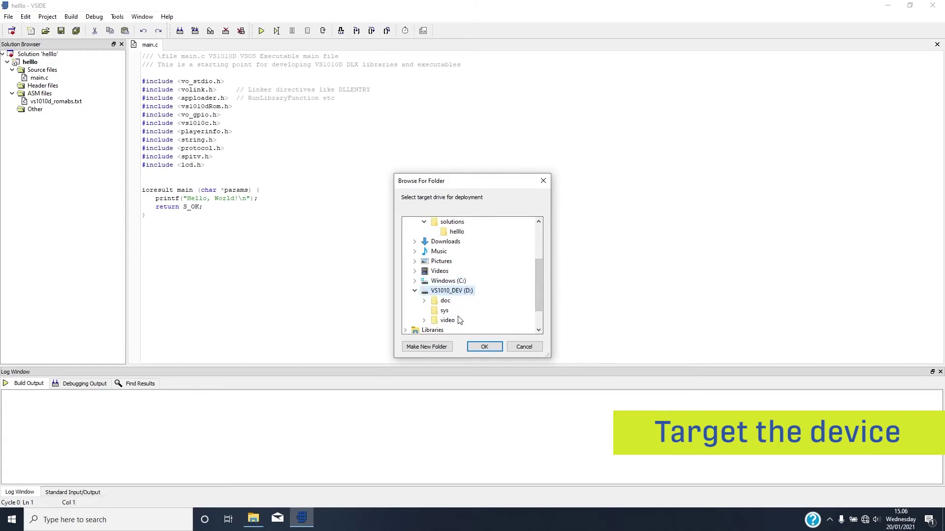
{"action": "left_click", "coordinate": [487, 348]}
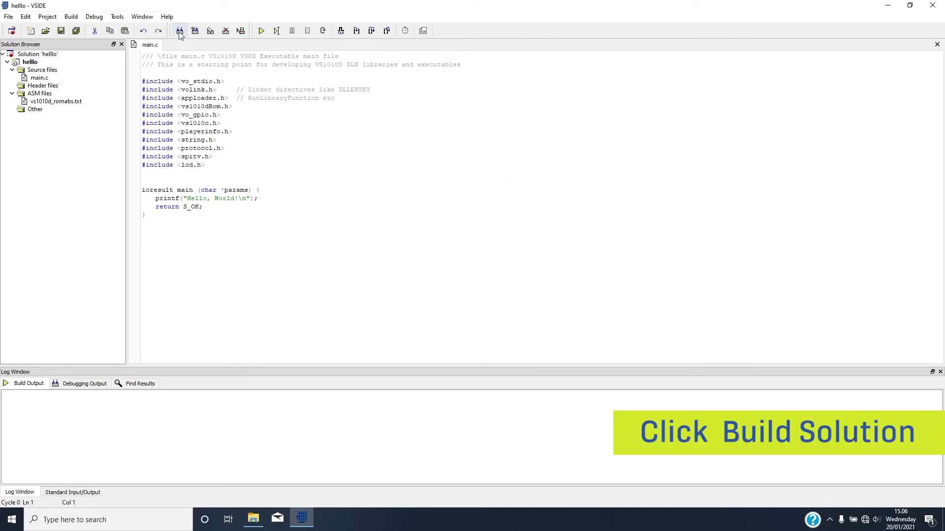
Step: Build the helllo solution and confirm the output shows helllo.dlx copied to D:\sys
{"action": "left_click", "coordinate": [164, 24]}
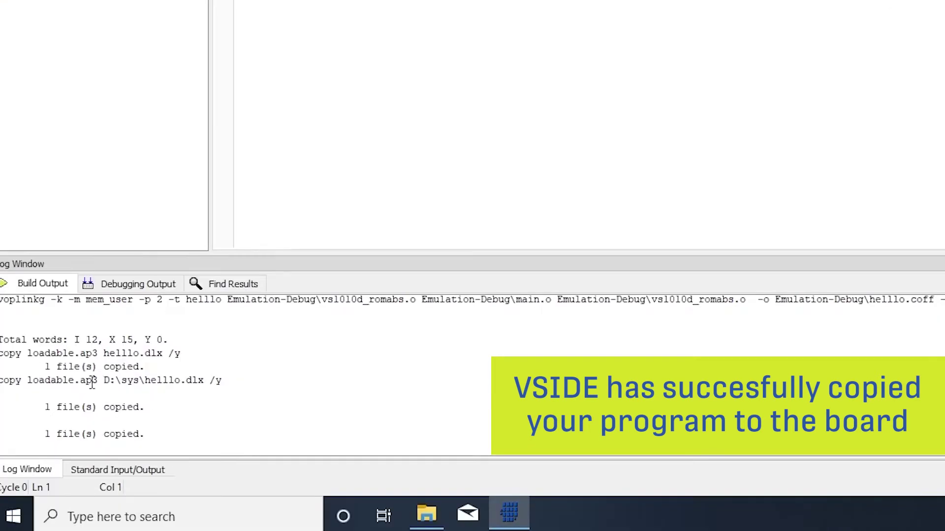
{"action": "left_click_drag", "start_coordinate": [104, 381], "coordinate": [217, 385]}
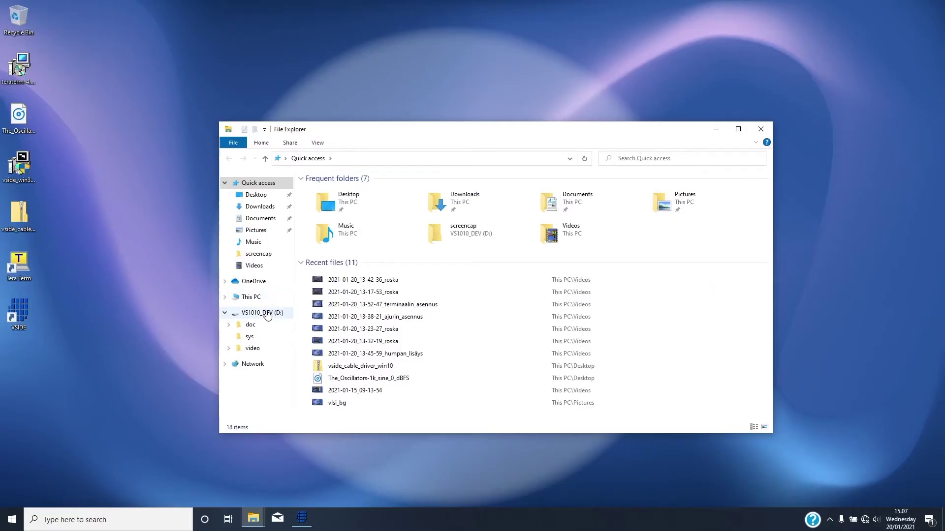
Step: Open the VS1010_DEV (D:) drive and bring up its context menu with Eject
{"action": "left_click", "coordinate": [265, 315]}
{"action": "right_click", "coordinate": [264, 315]}
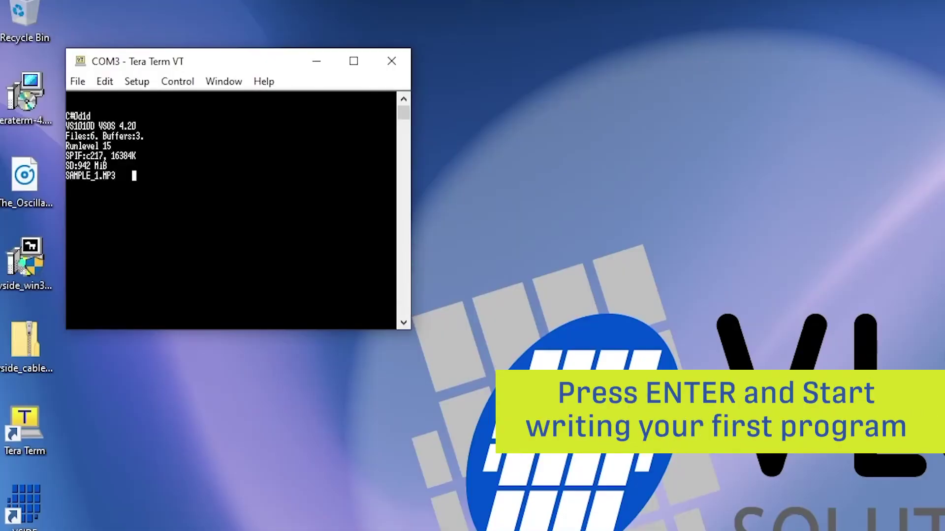
Step: Run hello at a fresh VS1010> prompt so the board prints 'Hello, World!'
{"action": "key", "text": "Return"}
{"action": "type", "text": "hello"}
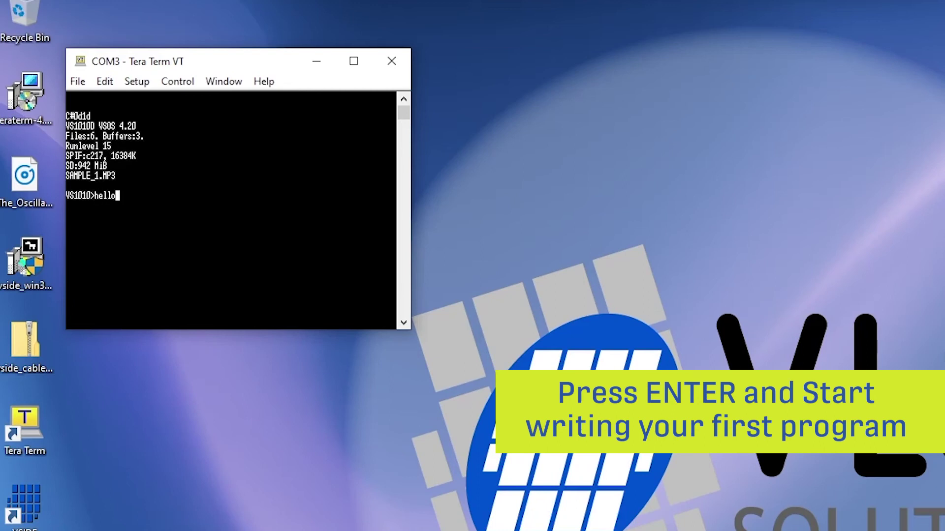
{"action": "key", "text": "Return"}
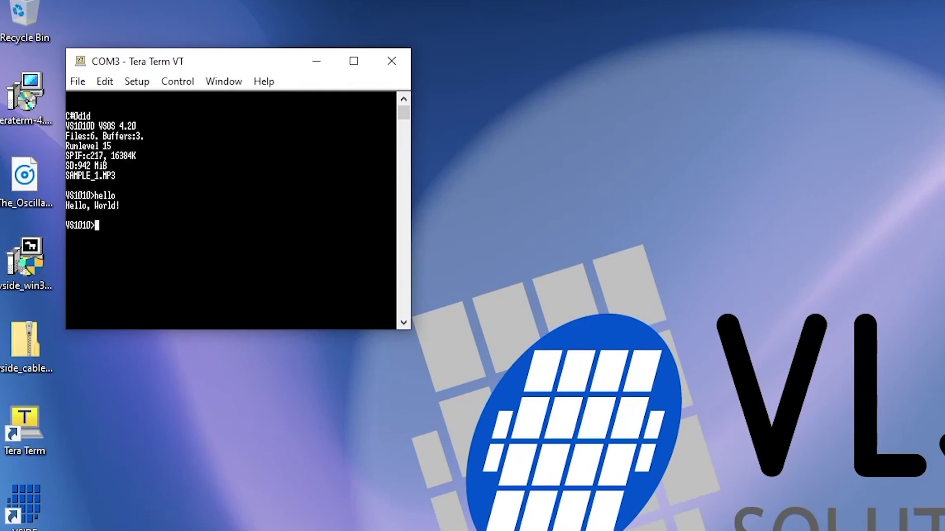